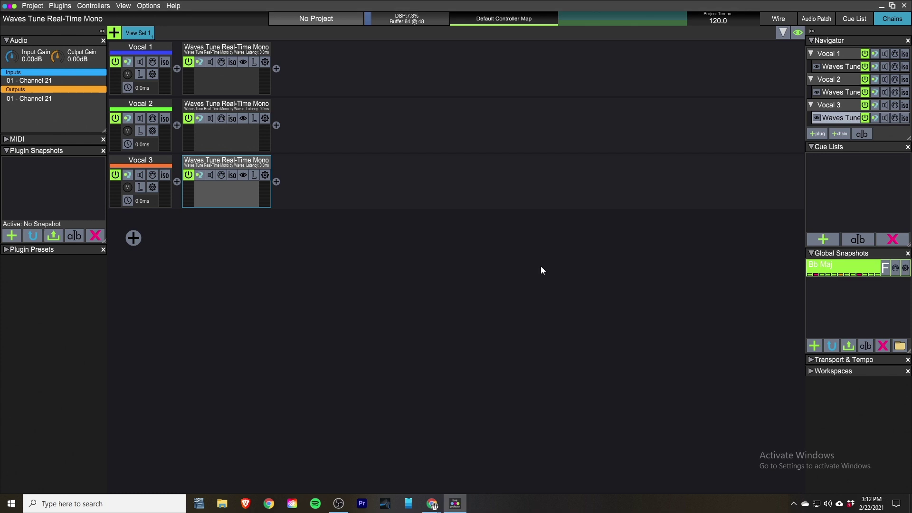
# Starting from the Bb Maj snapshot, switch all three vocals' Waves Tune key from Bb to B
pyautogui.click(838, 269)
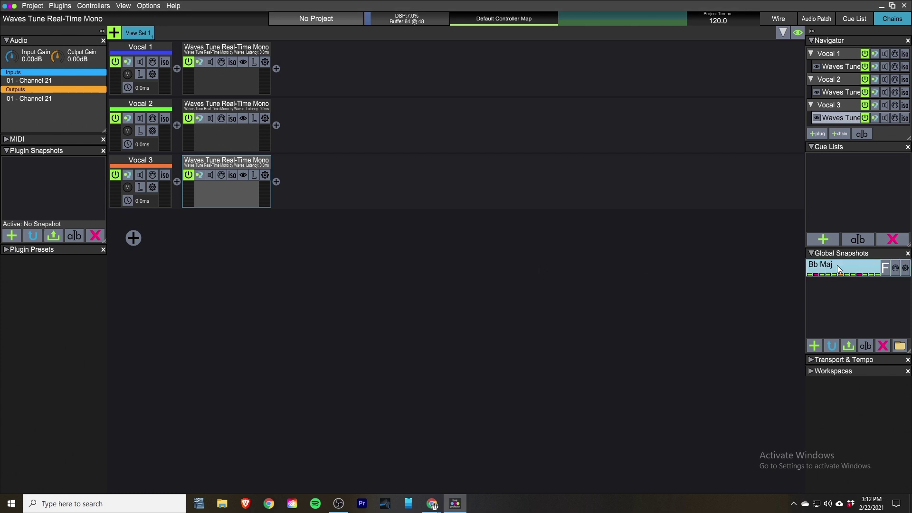
pyautogui.click(242, 62)
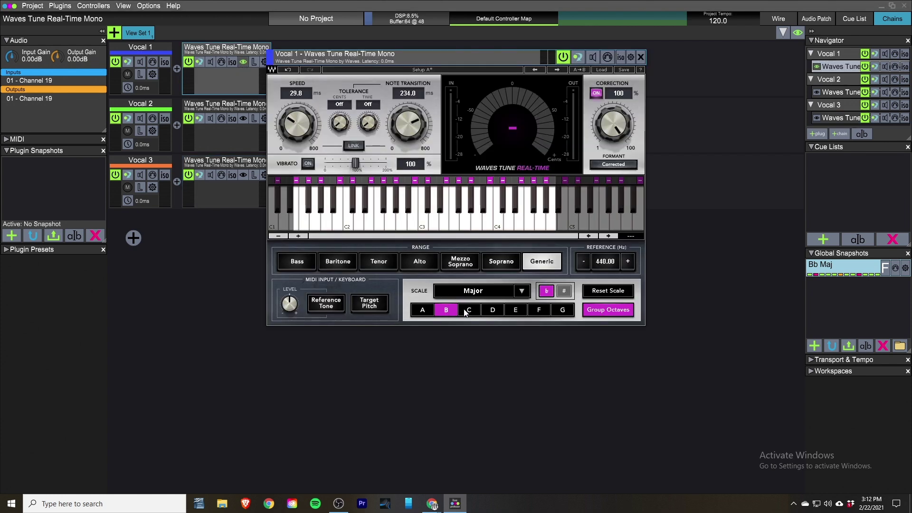
pyautogui.click(546, 291)
pyautogui.moveTo(267, 84); pyautogui.dragTo(376, 89)
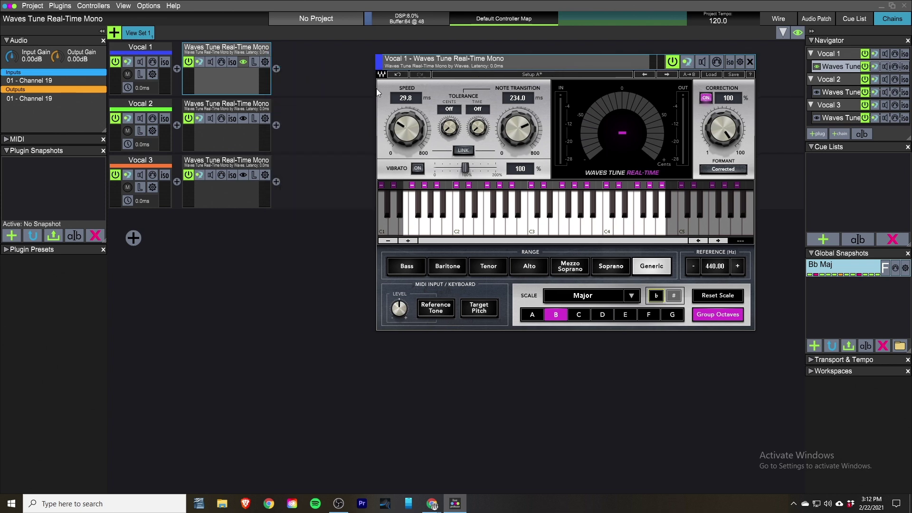
pyautogui.click(243, 118)
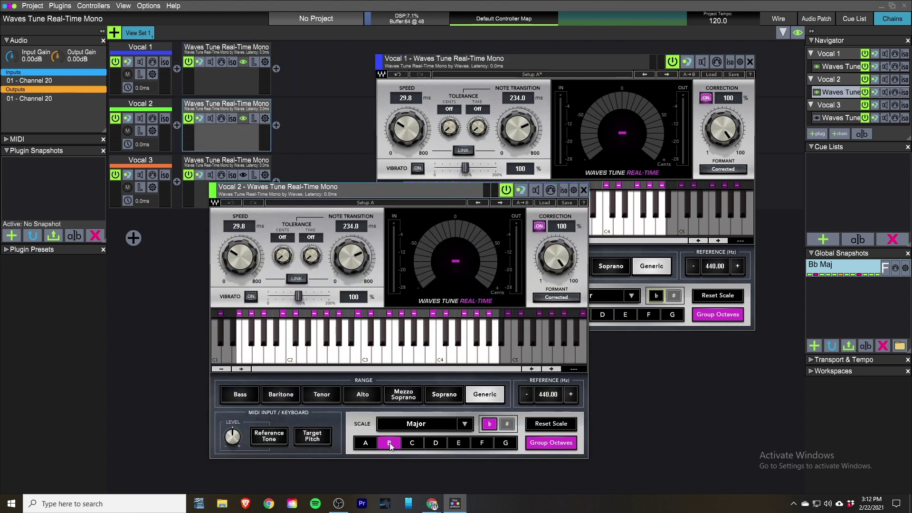
pyautogui.click(489, 424)
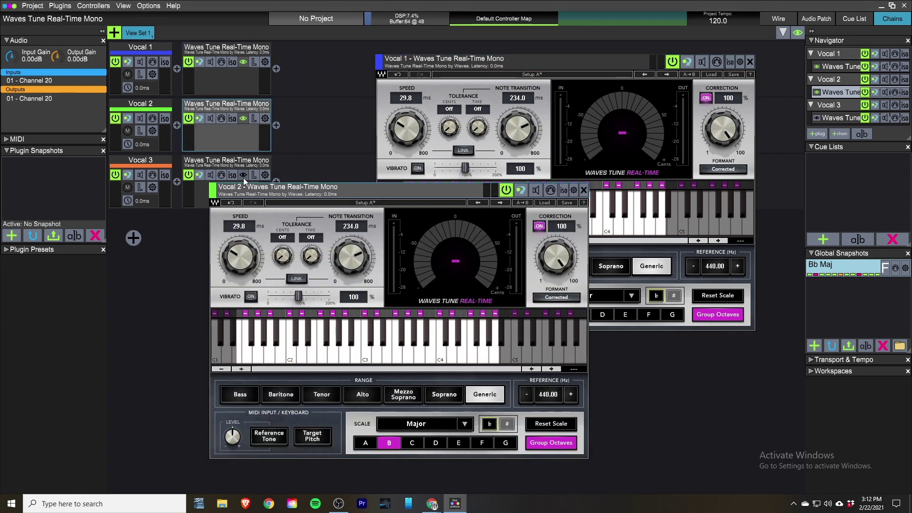
pyautogui.click(243, 176)
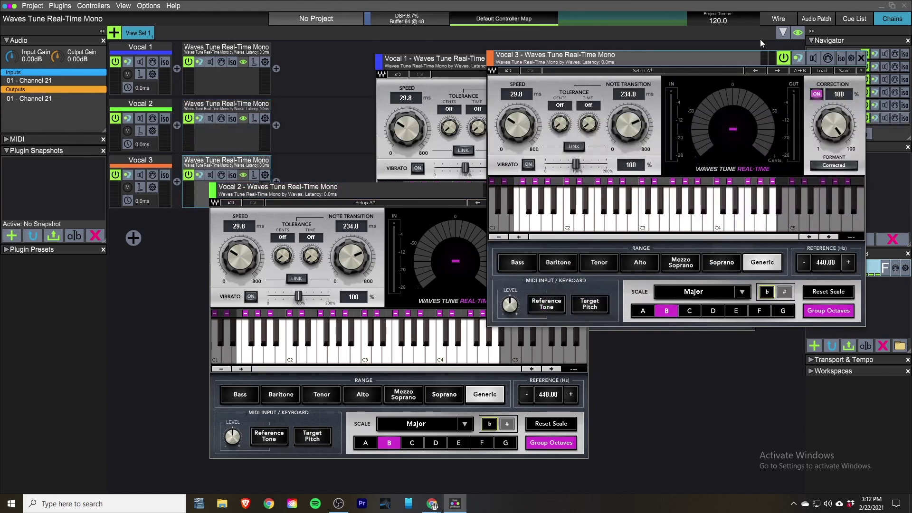
pyautogui.moveTo(719, 54); pyautogui.dragTo(543, 49)
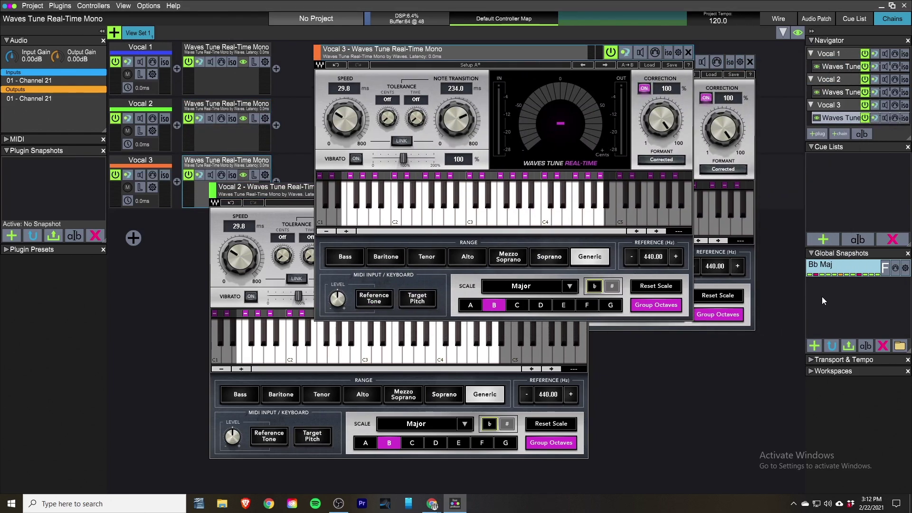
# Save a new global snapshot named B Maj
pyautogui.click(815, 346)
pyautogui.write('B Maj')
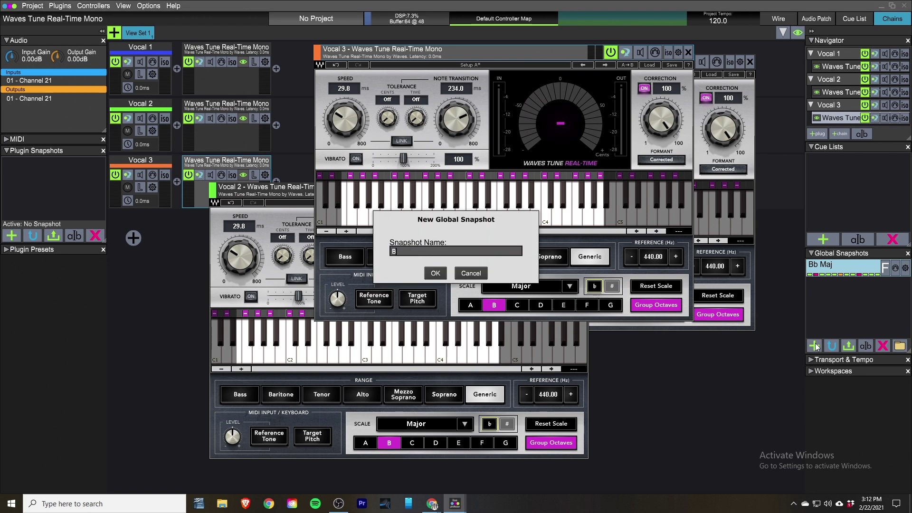
pyautogui.click(434, 273)
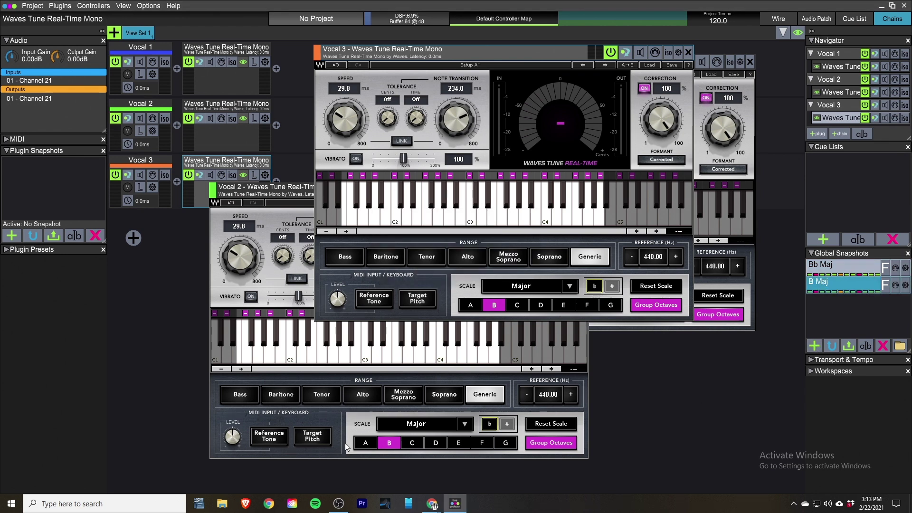
# Set the Waves Tune scale key to C on Vocals 2, 3 and 1
pyautogui.click(413, 445)
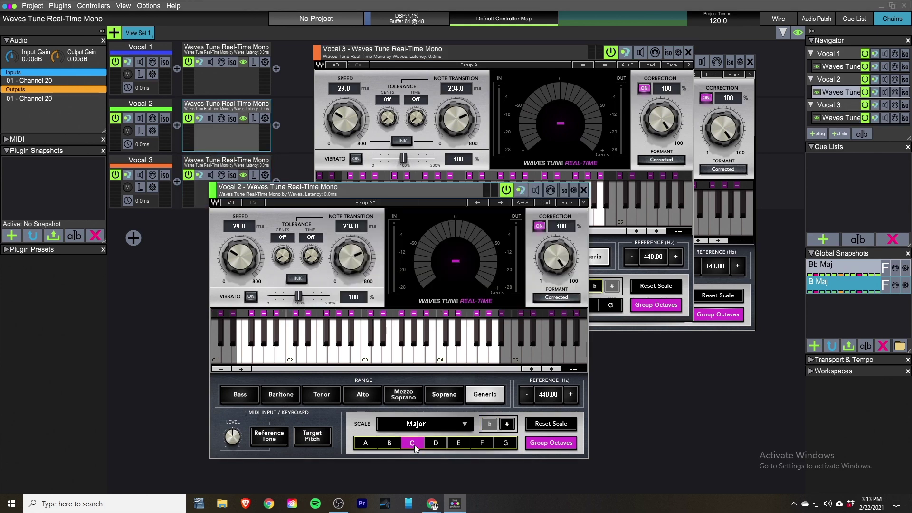
pyautogui.click(627, 244)
pyautogui.click(519, 310)
pyautogui.click(699, 288)
pyautogui.click(579, 315)
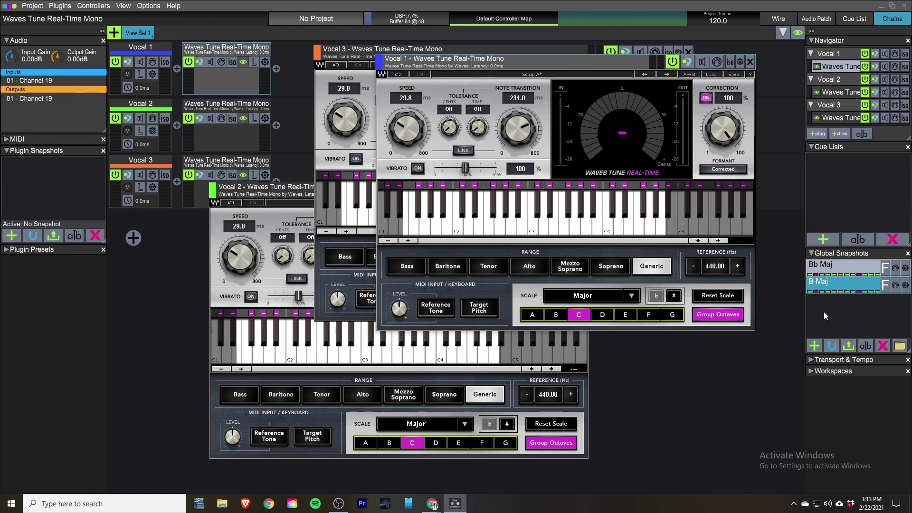
# Save a C Maj global snapshot and drag it to the top of the snapshot list
pyautogui.click(814, 346)
pyautogui.write('C Maj')
pyautogui.click(435, 273)
pyautogui.click(808, 300)
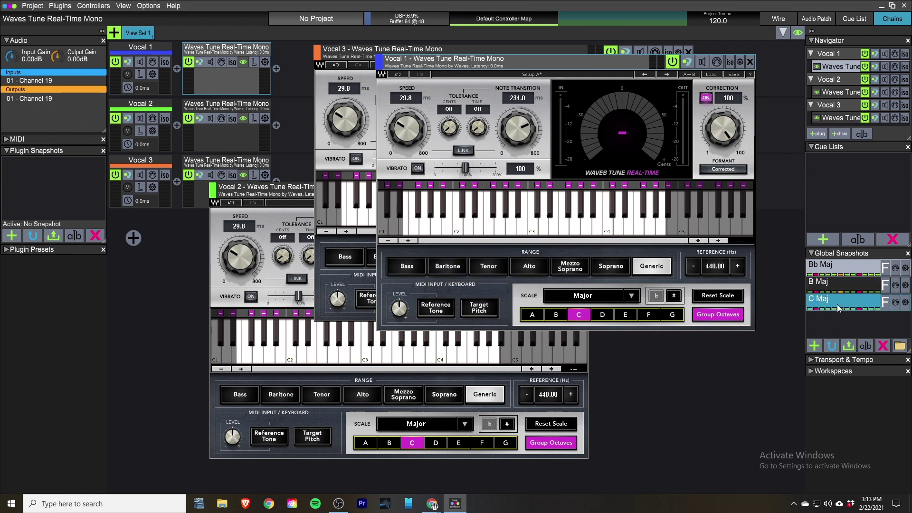
pyautogui.moveTo(839, 302)
pyautogui.mouseDown()
pyautogui.moveTo(842, 261)
pyautogui.moveTo(834, 310)
pyautogui.mouseUp()
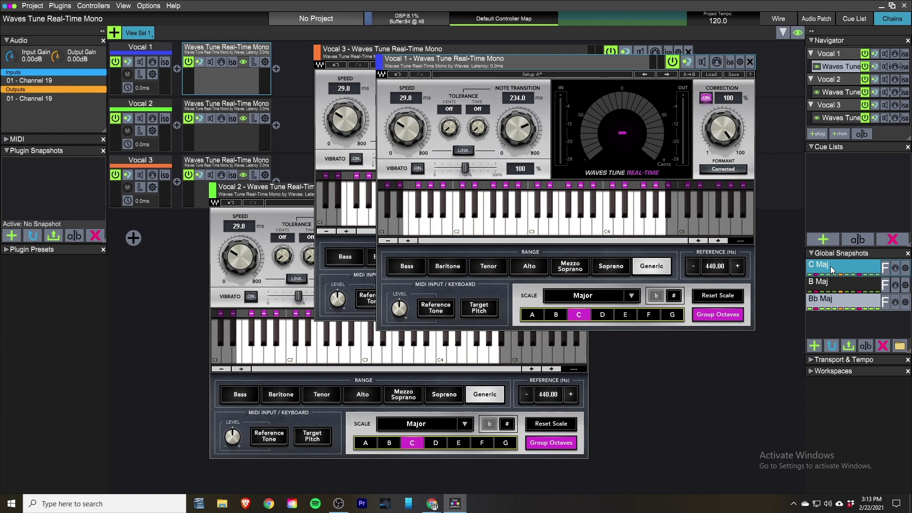
pyautogui.click(829, 303)
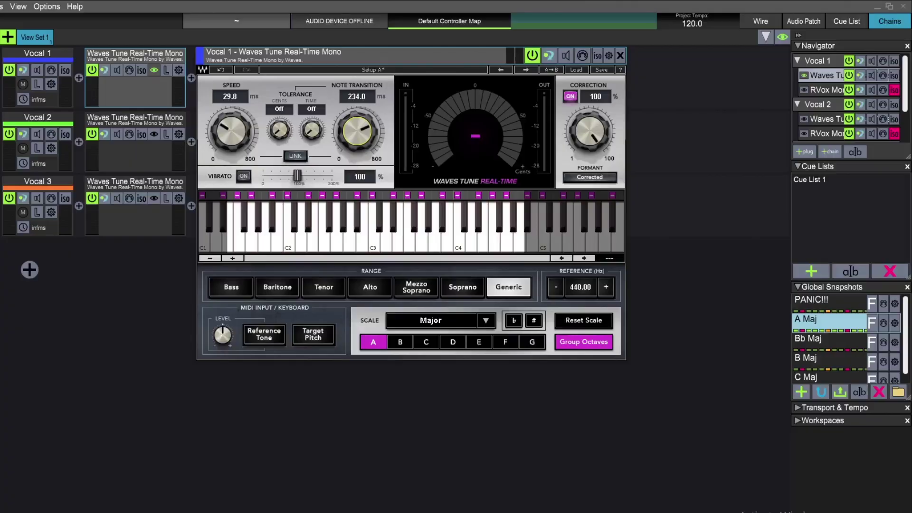
# Set Vocal 1's Speed to 45.8 ms and Note Transition to 74.0 ms, then update the A Maj snapshot
pyautogui.moveTo(220, 136); pyautogui.dragTo(221, 129)
pyautogui.moveTo(357, 131); pyautogui.dragTo(358, 145)
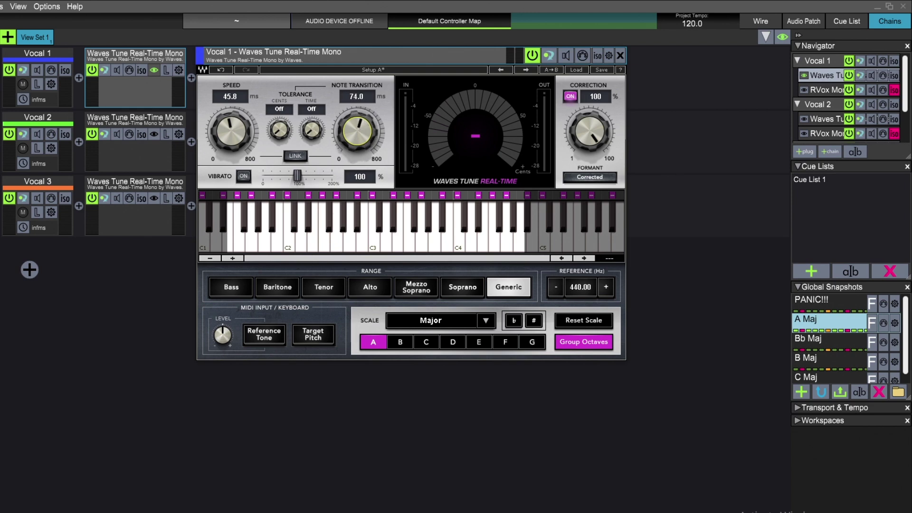
pyautogui.click(818, 393)
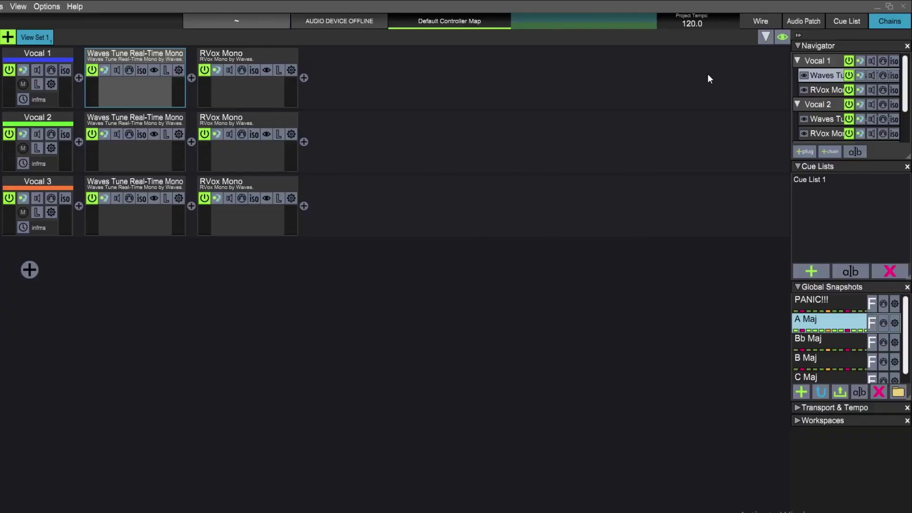
# Isolate the RVox on Vocals 1 and 2 and raise Vocal 1's RVox Comp threshold from -12.8 to -8.3
pyautogui.click(254, 70)
pyautogui.click(254, 135)
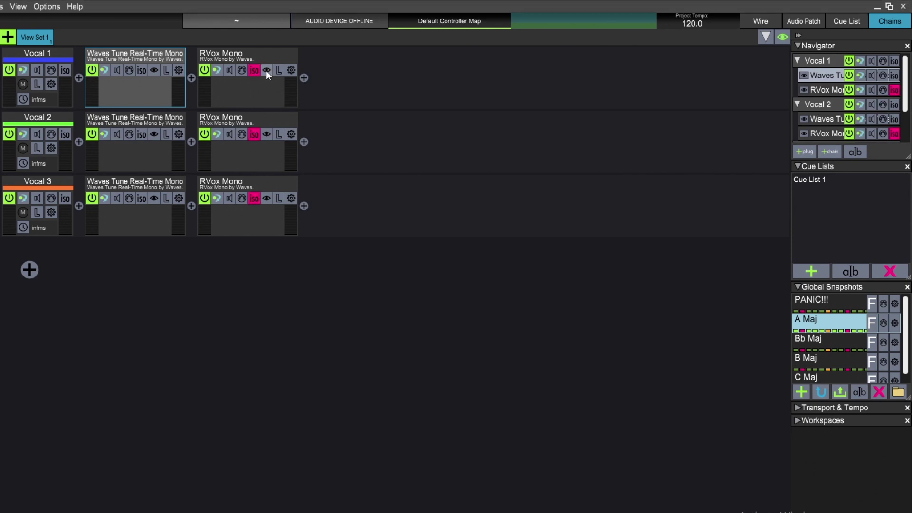
pyautogui.click(266, 71)
pyautogui.moveTo(55, 270); pyautogui.dragTo(438, 149)
pyautogui.moveTo(500, 231); pyautogui.dragTo(500, 219)
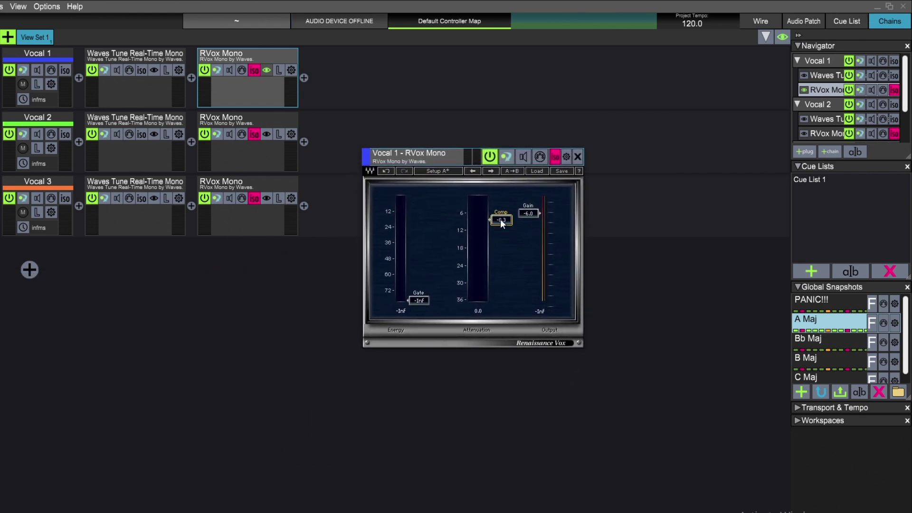
# Recall the Bb Maj, B Maj and A Maj snapshots to test the isolated RVox settings
pyautogui.click(811, 340)
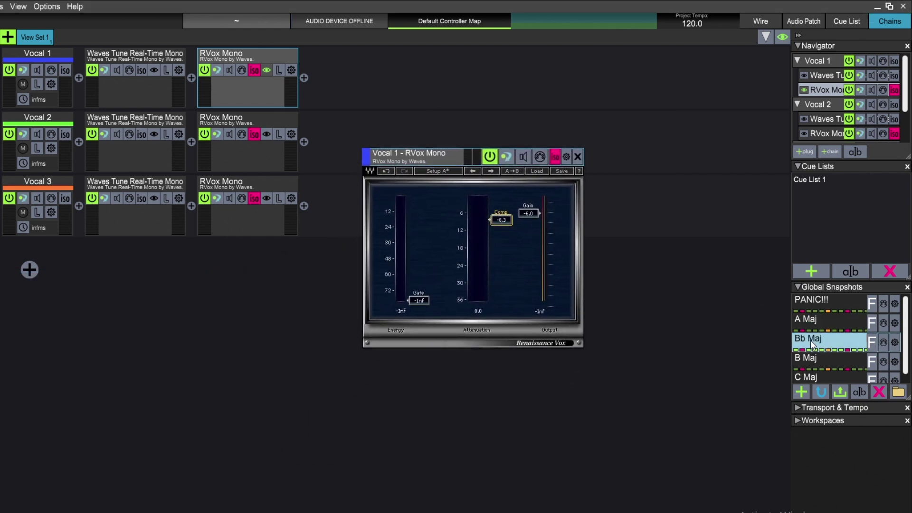
pyautogui.click(815, 364)
pyautogui.click(805, 316)
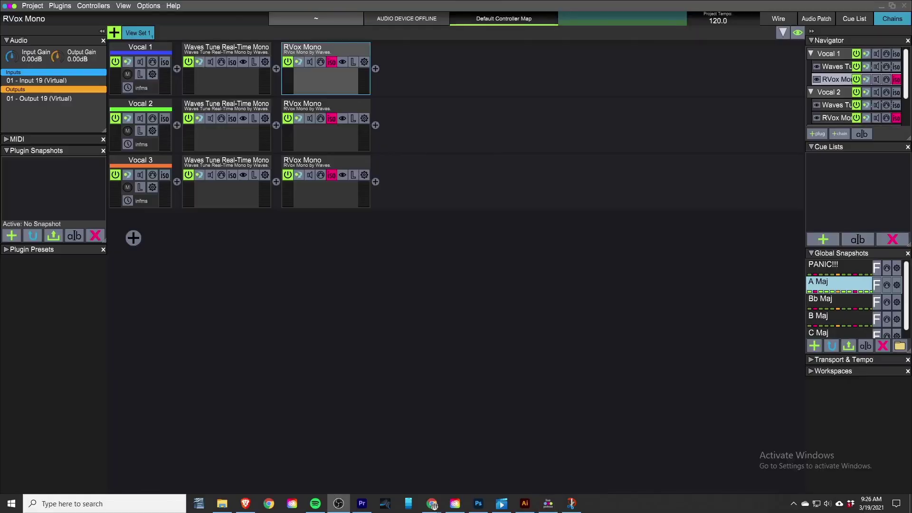
# Create Cue List 1 with snapshot cues and rename Cue 1 to Waymaker
pyautogui.click(823, 238)
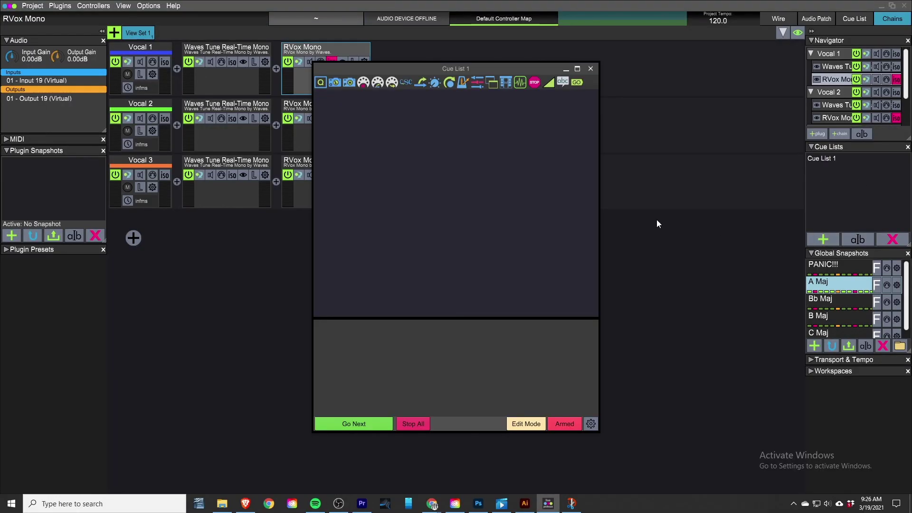
pyautogui.moveTo(334, 82); pyautogui.dragTo(334, 131)
pyautogui.rightClick(363, 98)
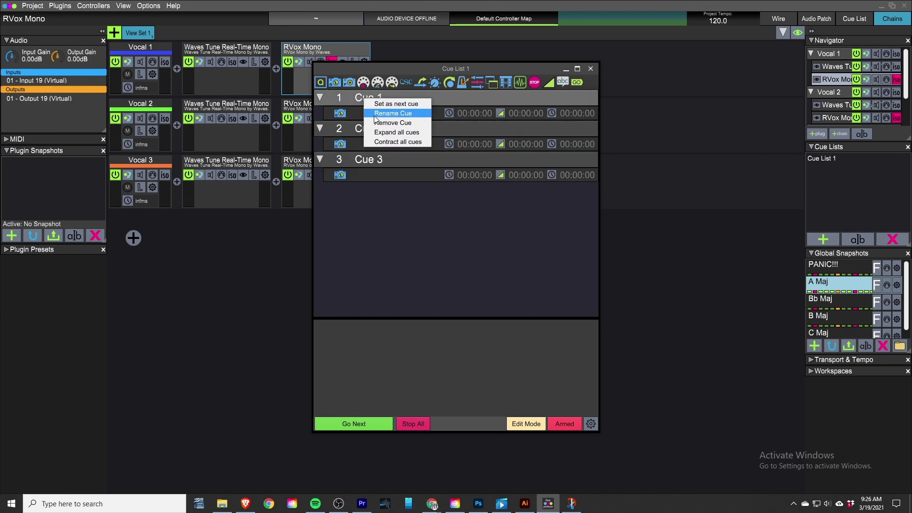
pyautogui.click(374, 114)
pyautogui.write('Waymaker')
pyautogui.press('Return')
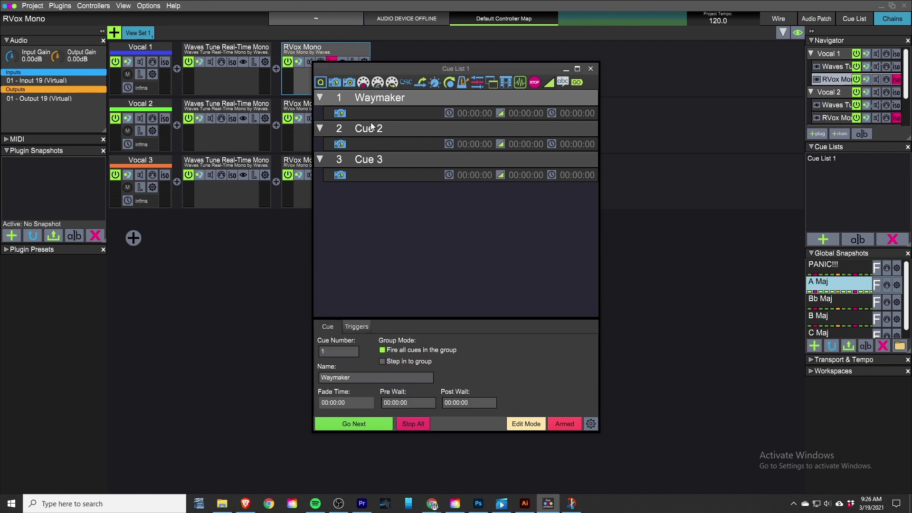
# Rename Cue 2 to Shout Your Name and Cue 3 to Ancient of Days
pyautogui.rightClick(370, 124)
pyautogui.click(377, 137)
pyautogui.write('Shout Your Name')
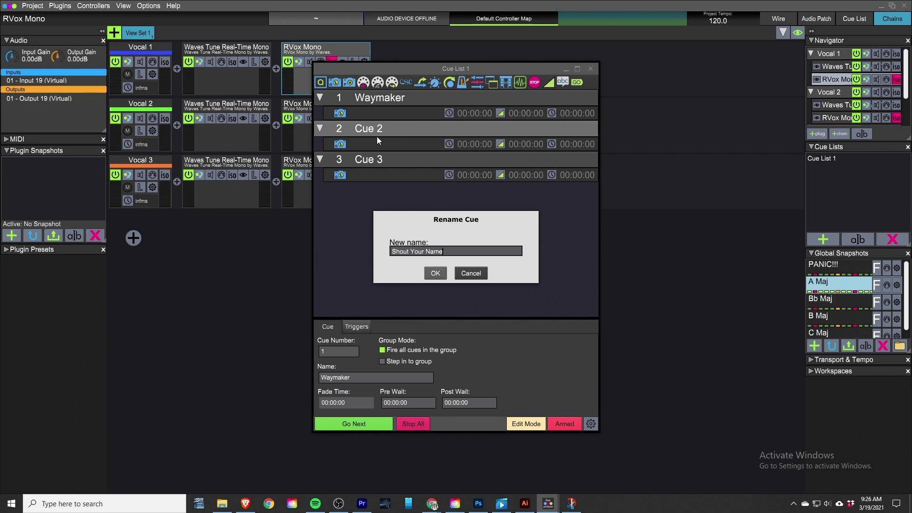
pyautogui.press('Return')
pyautogui.rightClick(383, 157)
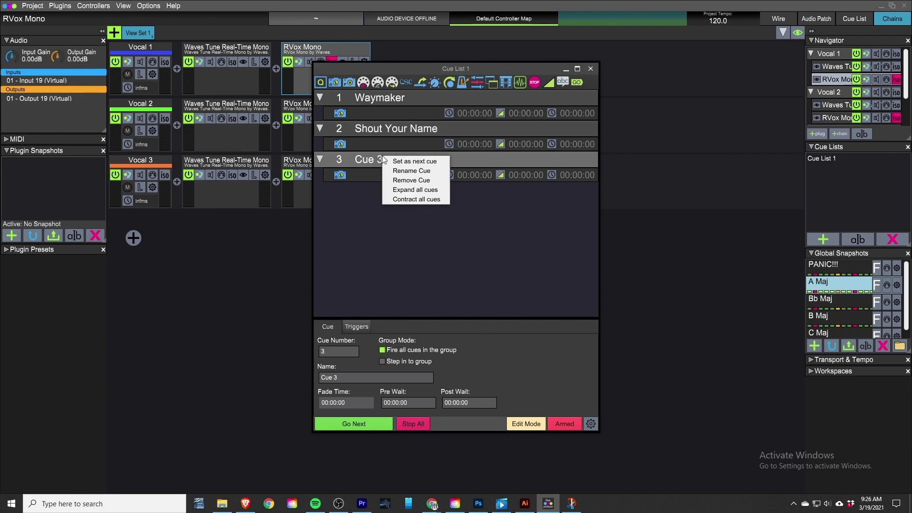
pyautogui.click(387, 169)
pyautogui.write('A')
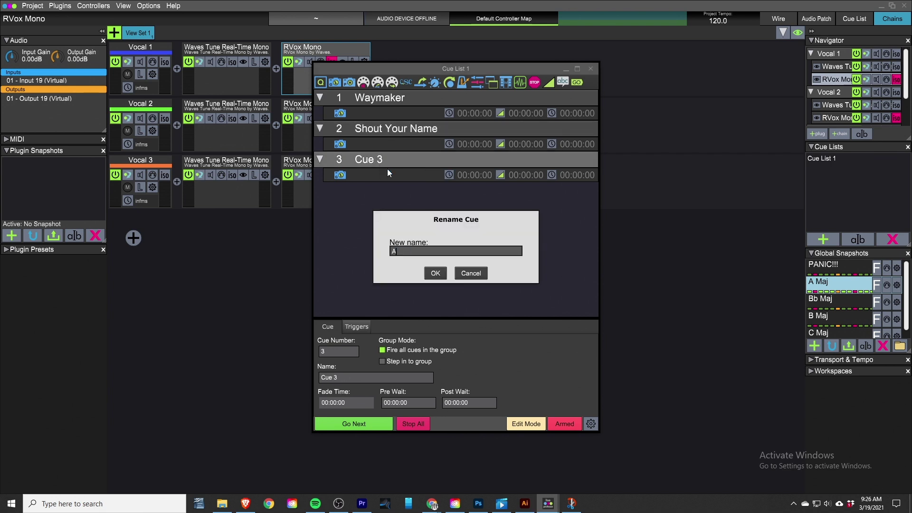
pyautogui.write('ncient of Days')
pyautogui.click(436, 273)
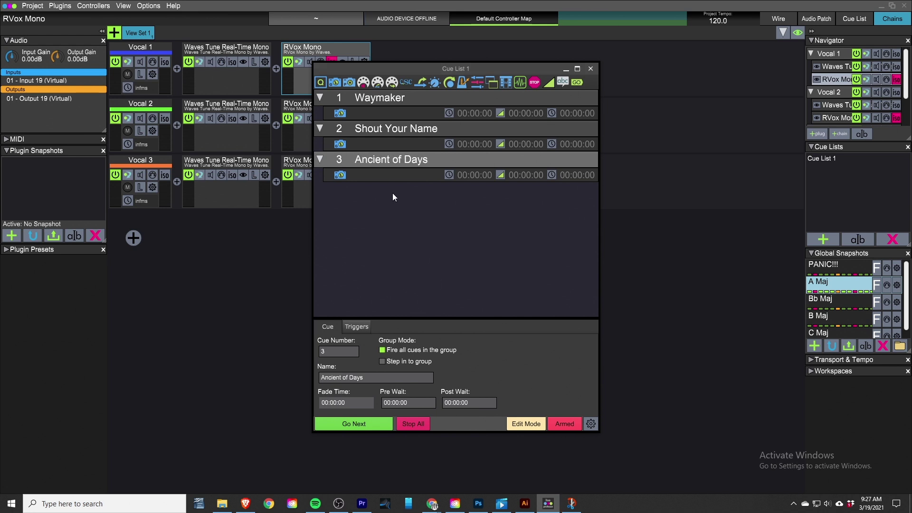
# Assign A Maj to Waymaker, B Maj to Shout Your Name and C Maj to Ancient of Days
pyautogui.click(370, 115)
pyautogui.click(343, 357)
pyautogui.click(340, 378)
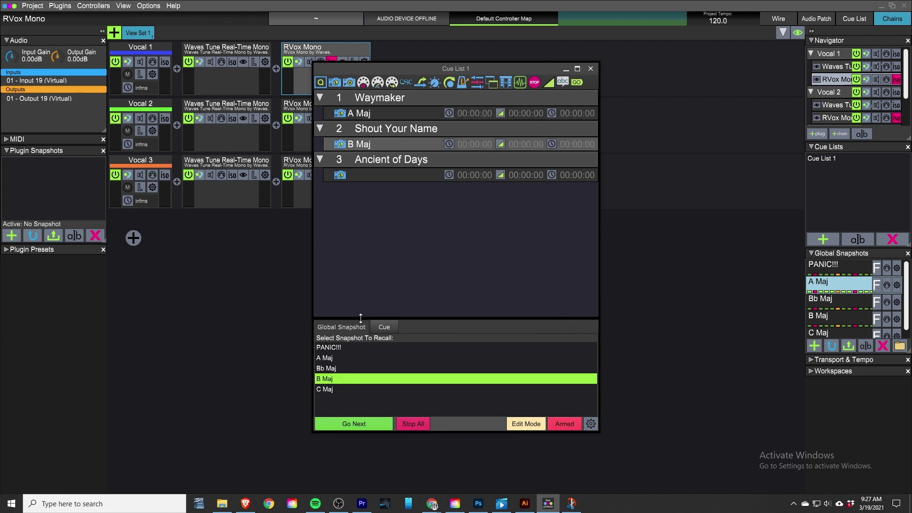
pyautogui.click(360, 175)
pyautogui.click(333, 388)
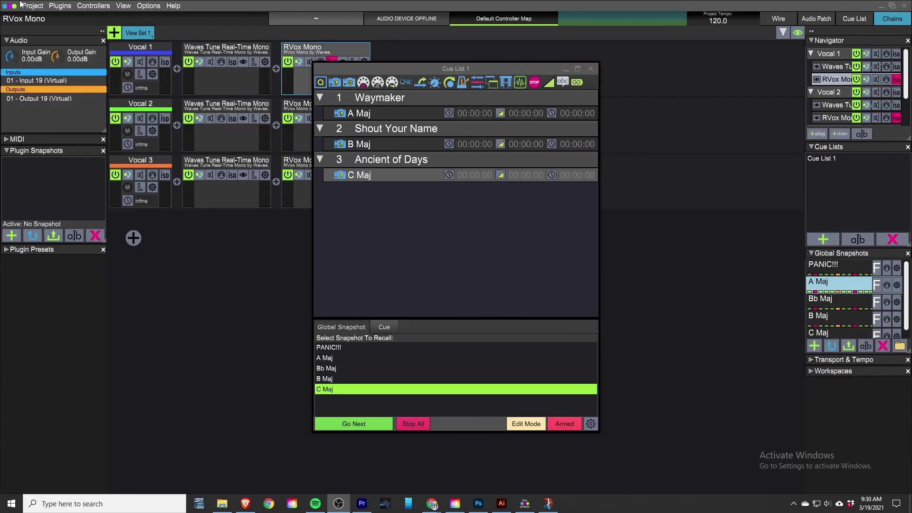
pyautogui.click(32, 6)
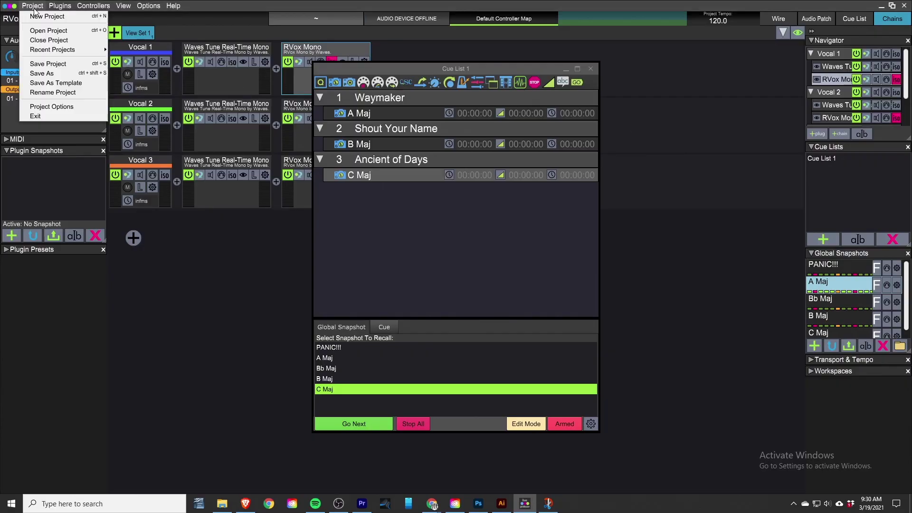
# Save a template 'CTC Tuning Template' described 'A few cues, all the keys for each song in the set list'
pyautogui.click(55, 82)
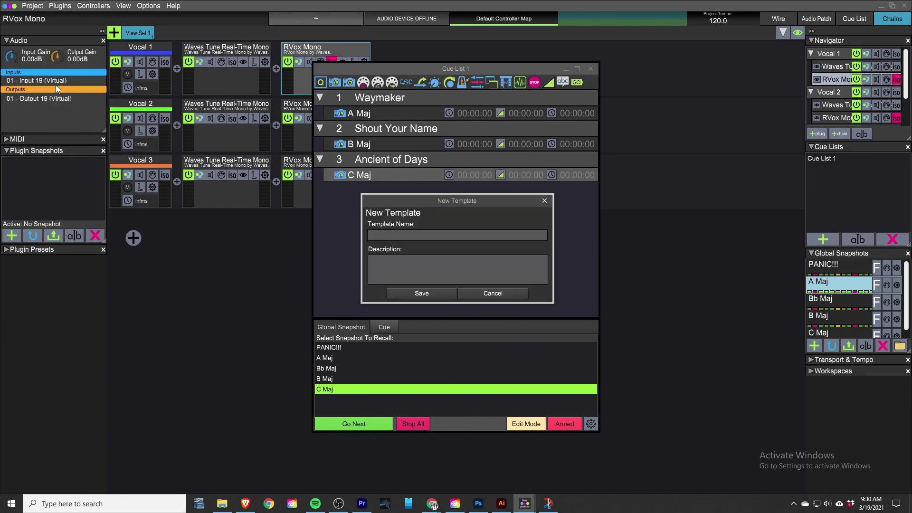
pyautogui.click(397, 235)
pyautogui.write('CTC Tuning Template')
pyautogui.click(396, 262)
pyautogui.write('A')
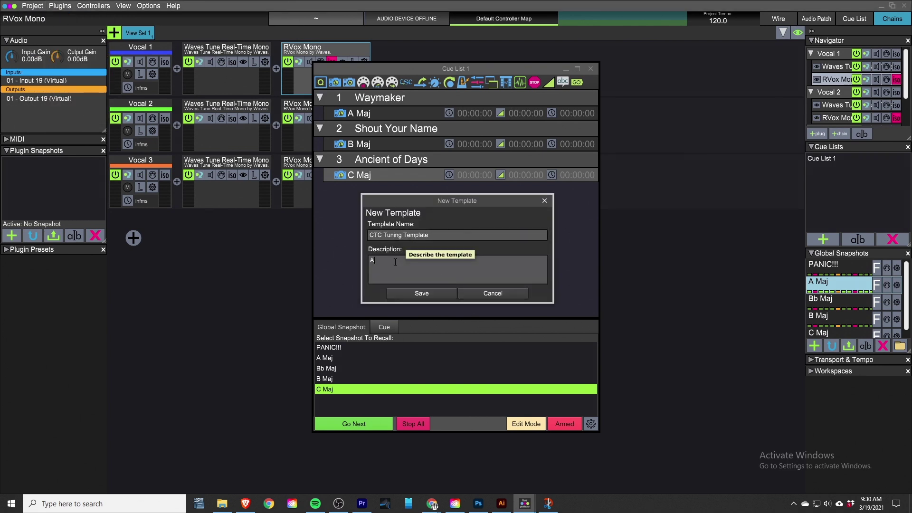
pyautogui.write(' few cues, all the keys for each song in the set list')
pyautogui.click(414, 290)
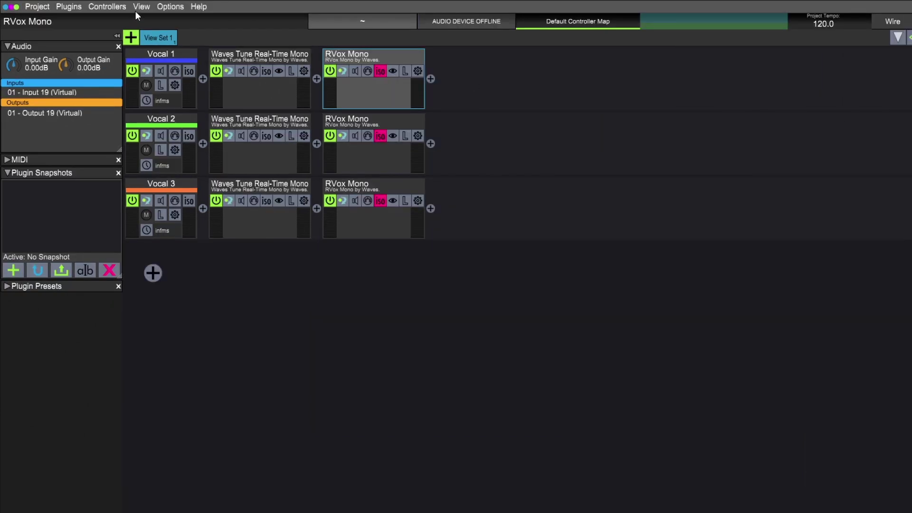
pyautogui.click(166, 7)
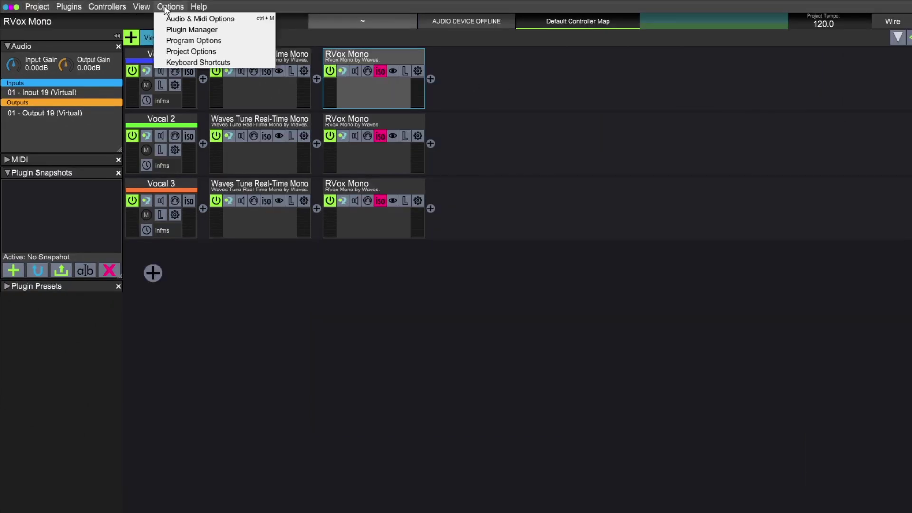
pyautogui.click(181, 41)
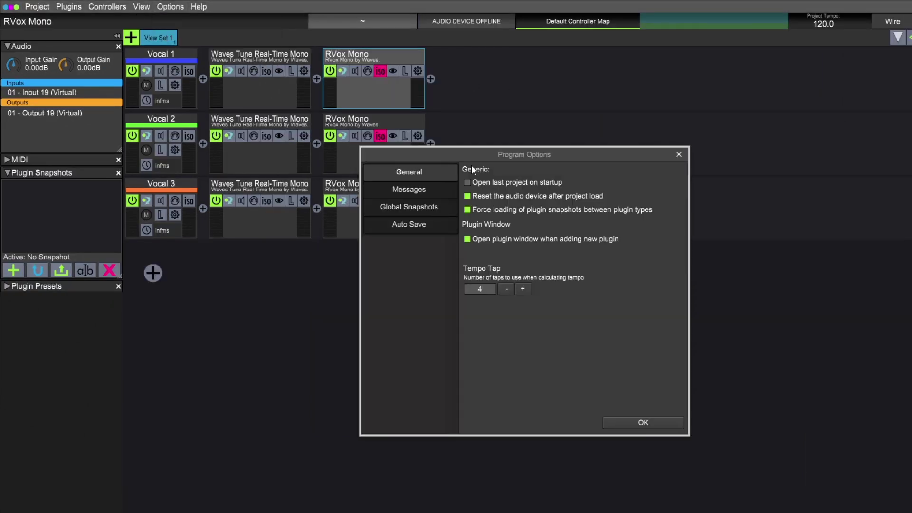
pyautogui.click(643, 423)
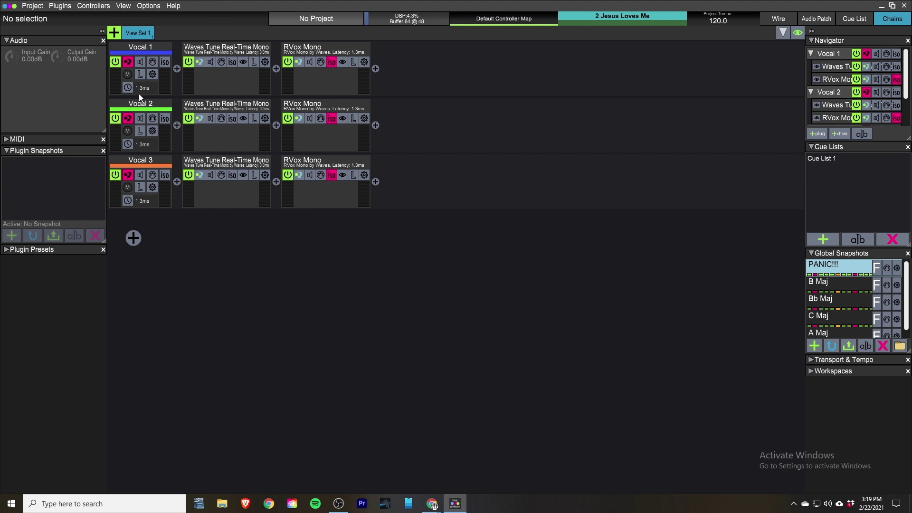
# Insert iZotope Ozone 7 Vintage Tape after RVox Mono on Vocal 1
pyautogui.click(375, 69)
pyautogui.doubleClick(135, 118)
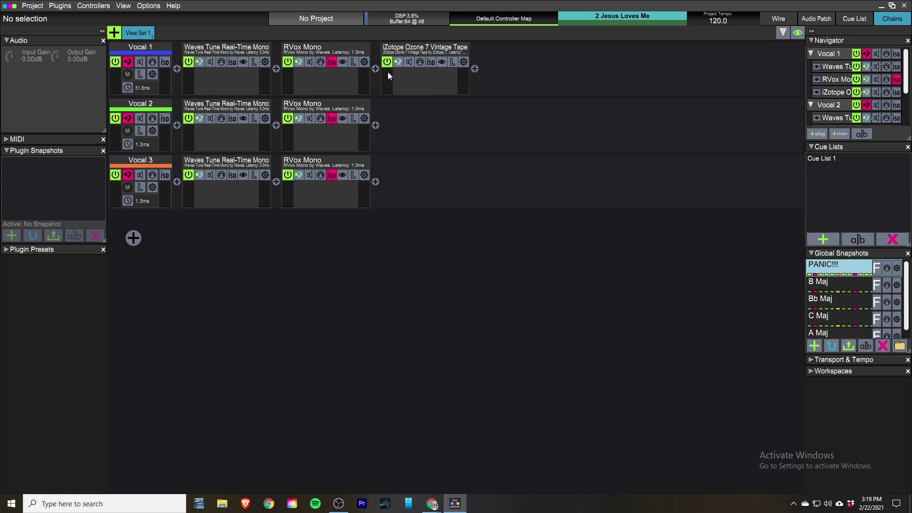
pyautogui.doubleClick(388, 78)
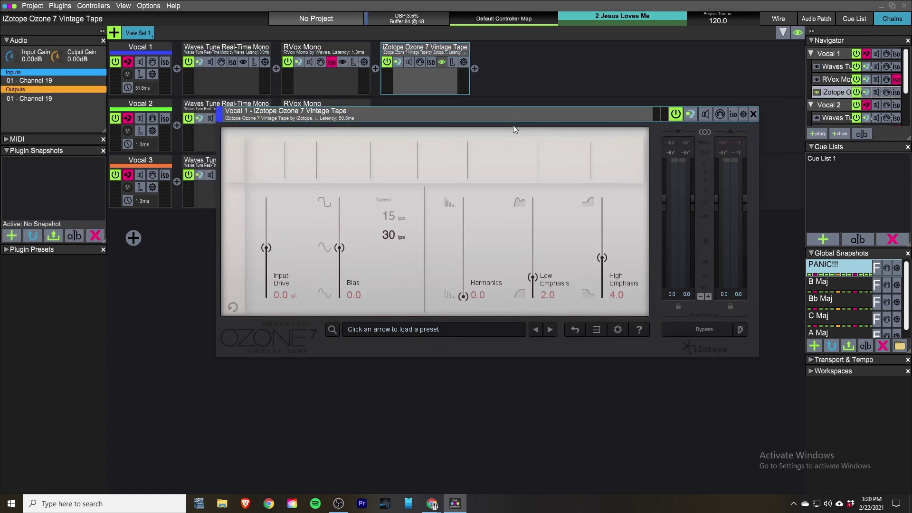
pyautogui.moveTo(513, 125); pyautogui.dragTo(571, 223)
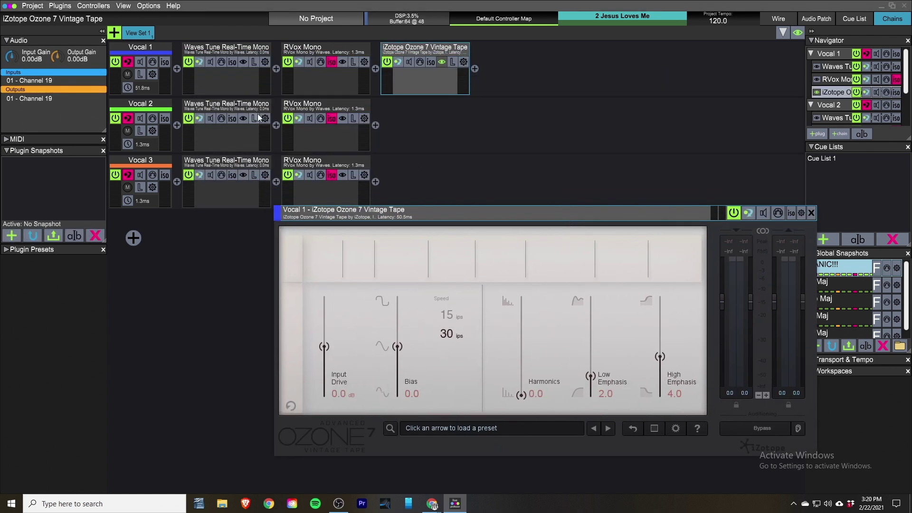
# Set the Output Delay of Vocals 1, 2 and 3 to Time Align Group 1
pyautogui.click(127, 88)
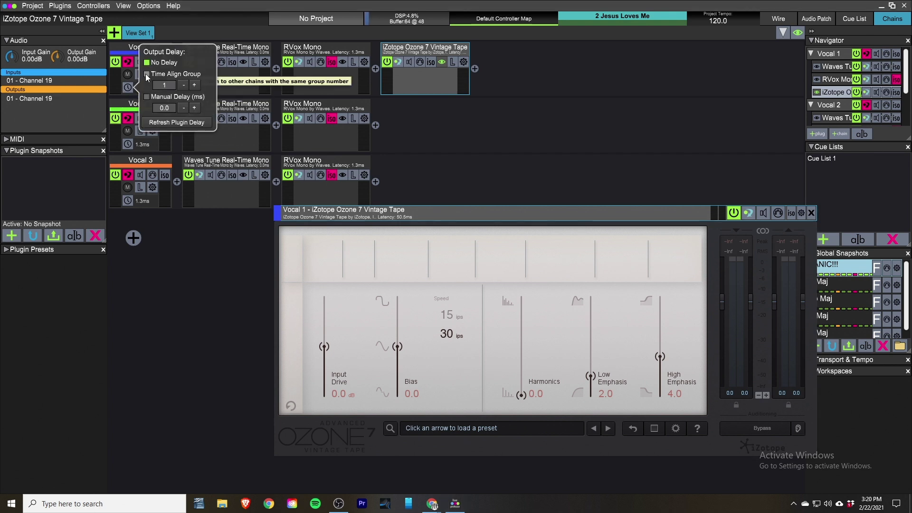
pyautogui.click(146, 74)
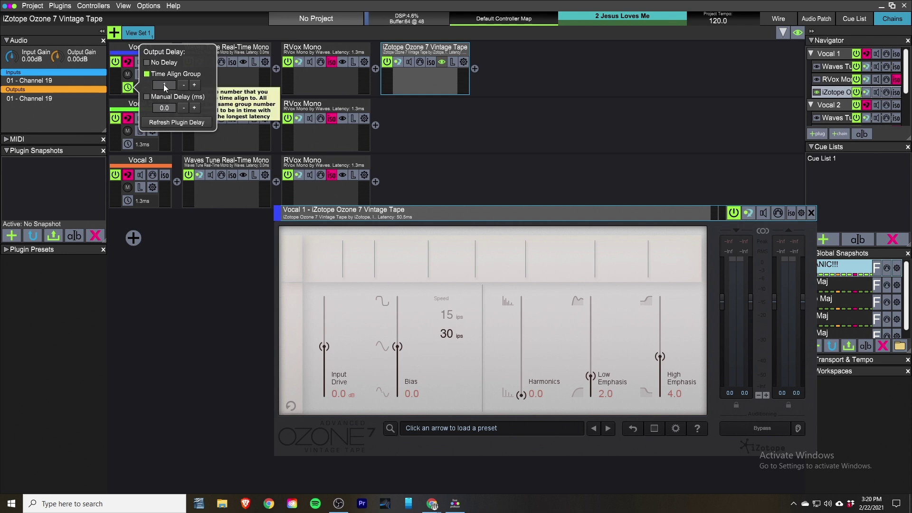
pyautogui.click(128, 144)
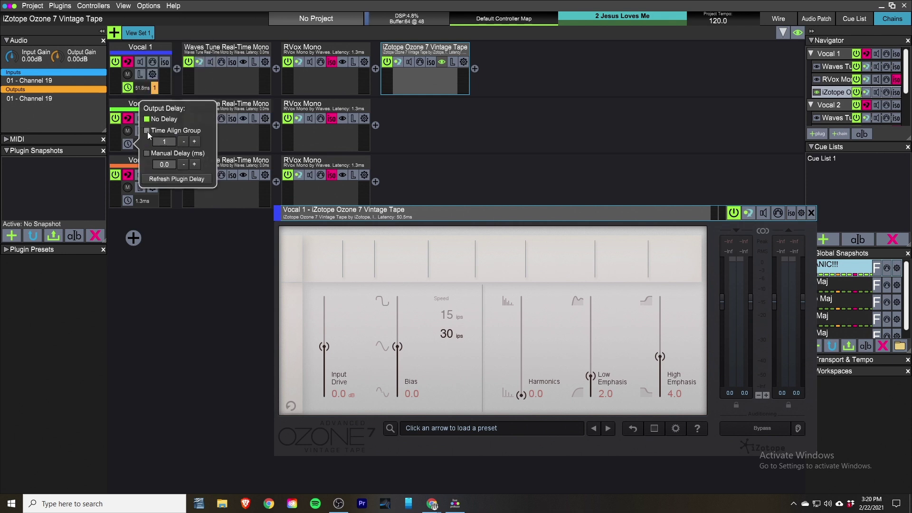
pyautogui.click(128, 200)
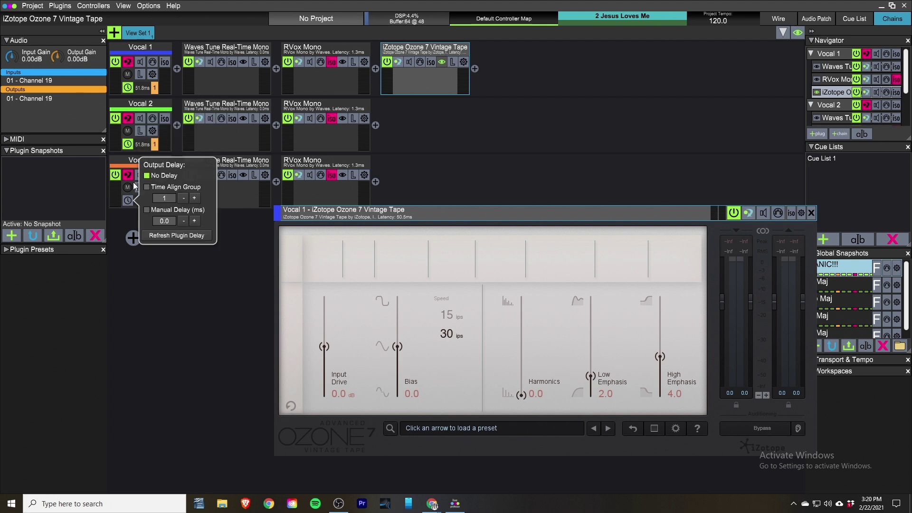
pyautogui.click(147, 187)
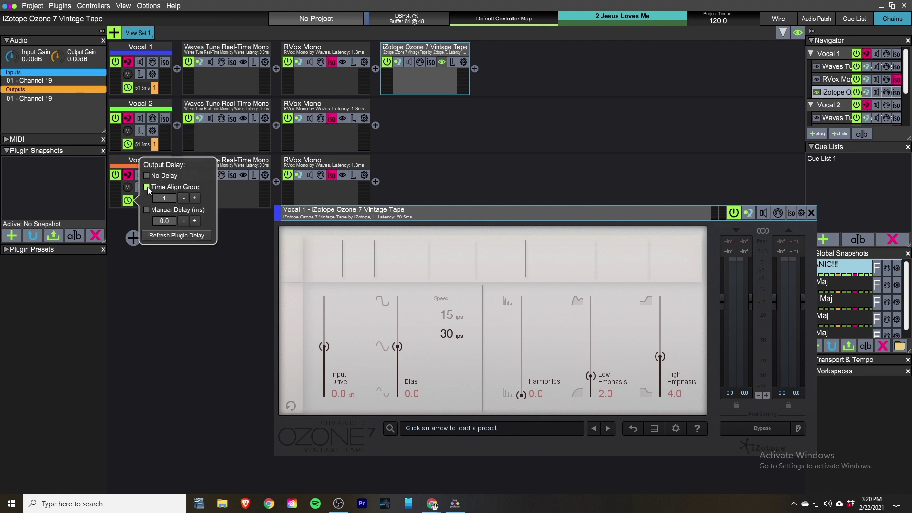
pyautogui.click(182, 269)
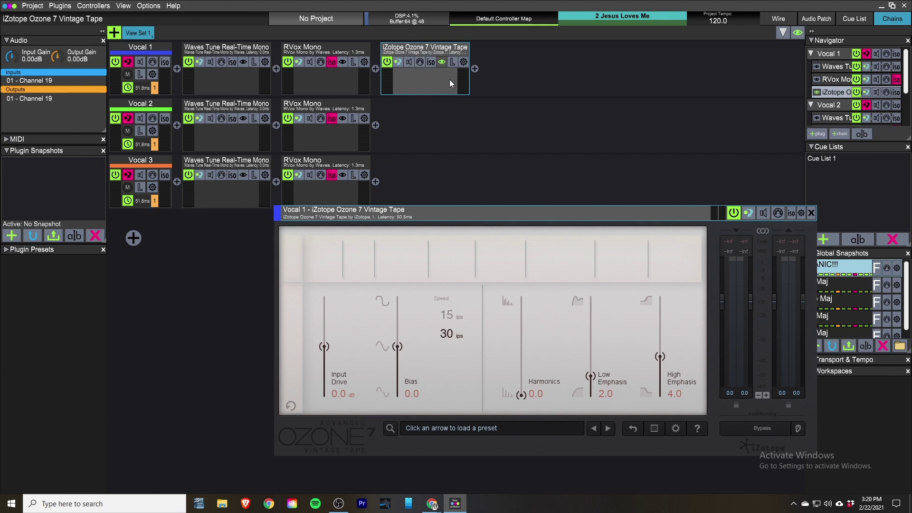
# Remove the Vintage Tape plugin from Vocal 1's chain and confirm the removal
pyautogui.click(465, 61)
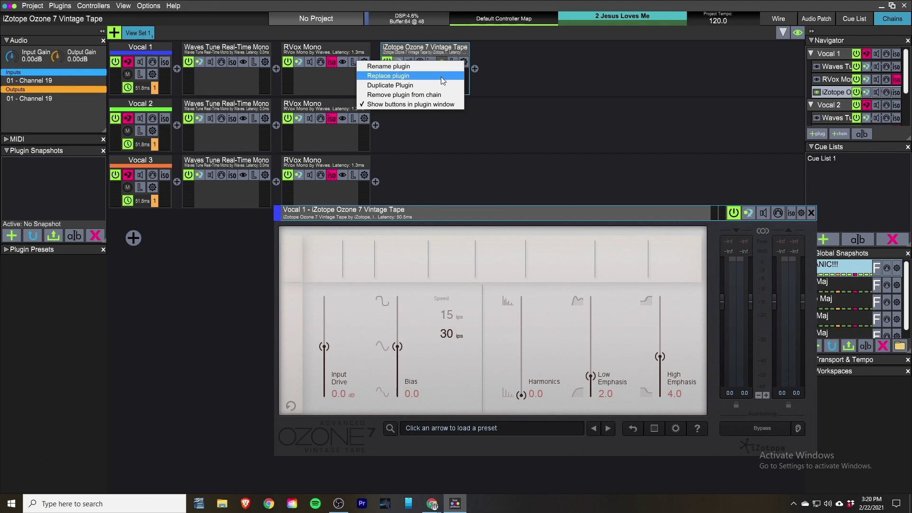
pyautogui.click(431, 96)
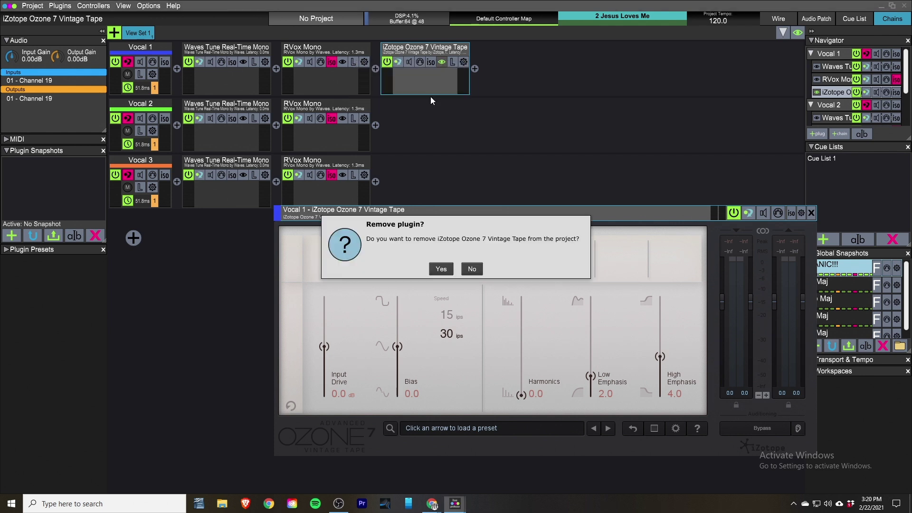
pyautogui.click(443, 269)
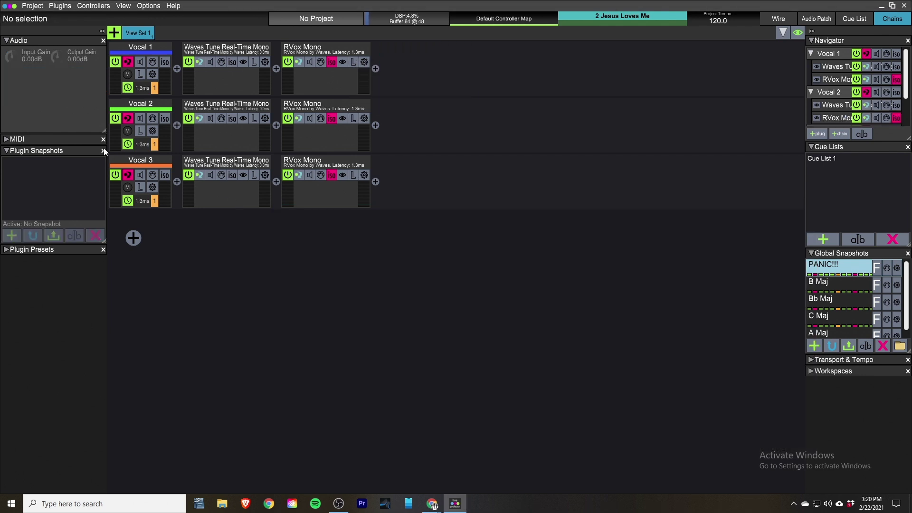